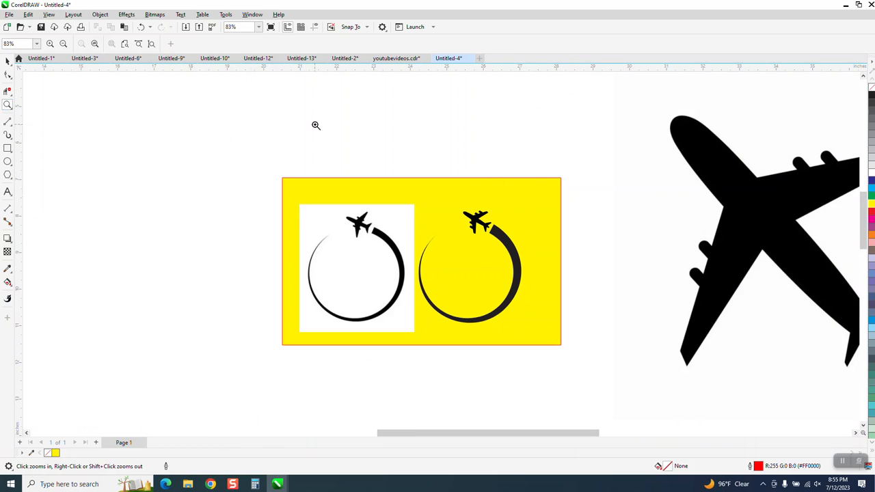
left_click(7, 62)
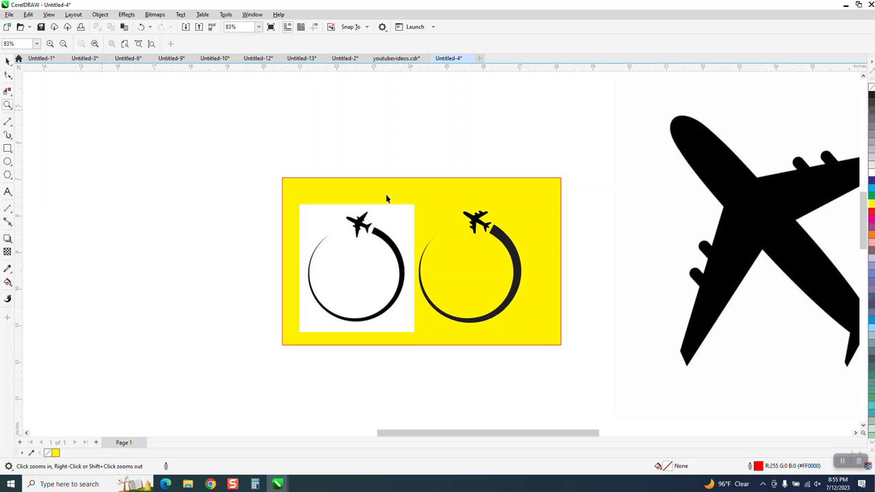
left_click(7, 104)
left_click_drag(530, 248, 530, 248)
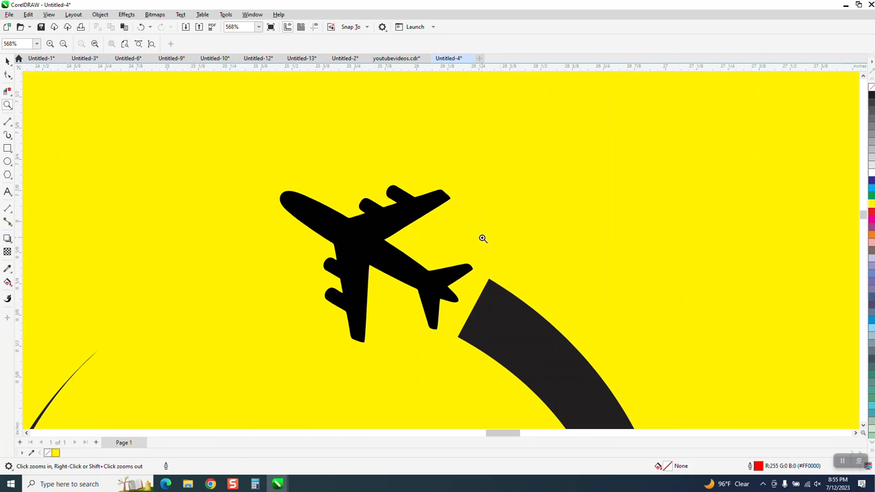
scroll(363, 206, "down", 5)
scroll(492, 200, "down", 2)
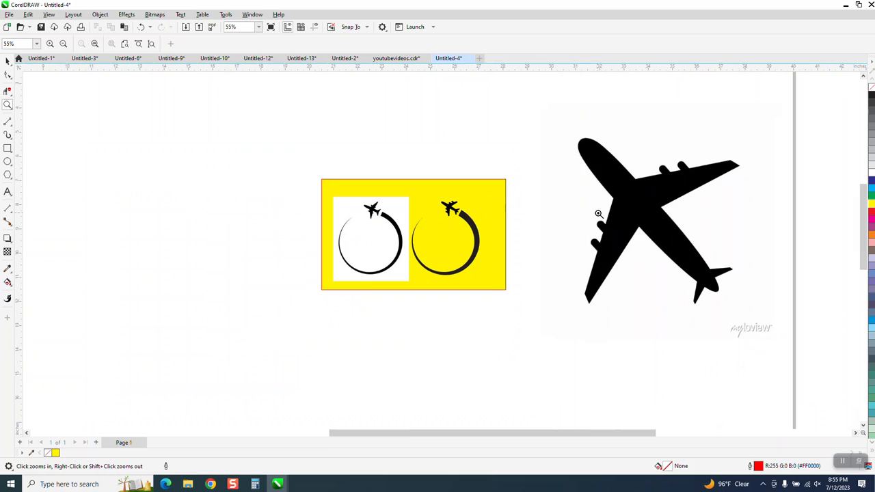
- Scale the large airplane bitmap down proportionally to about 1.3 inches wide
left_click(8, 61)
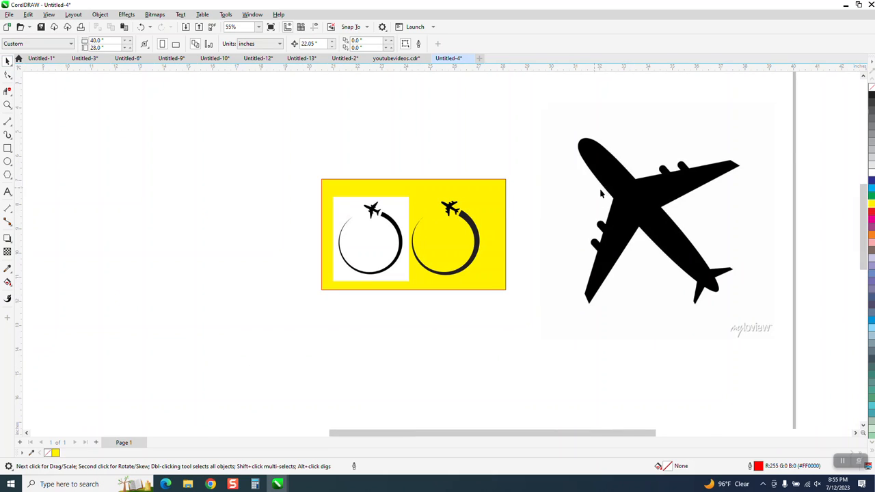
left_click(655, 201)
left_click_drag(778, 101, 657, 261)
- Crop the airplane bitmap closely around the plane to about 1.06 by 1.04 inches, cutting off the watermark
left_click(7, 104)
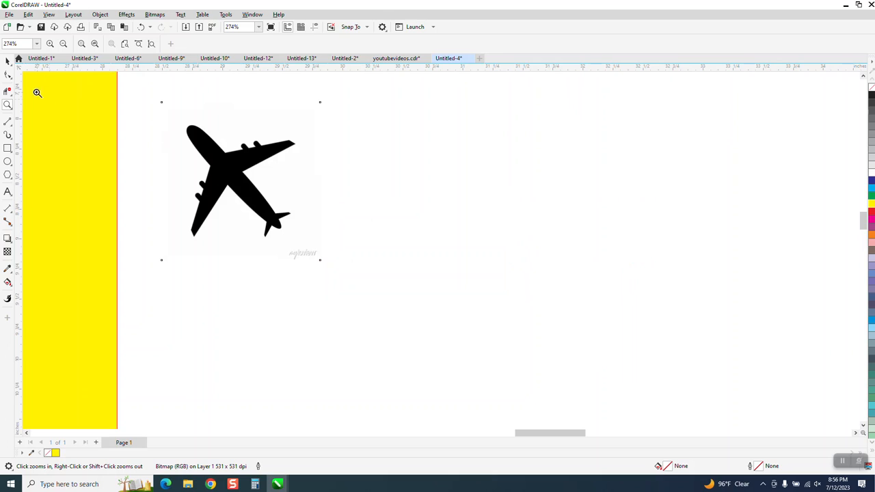
left_click(7, 61)
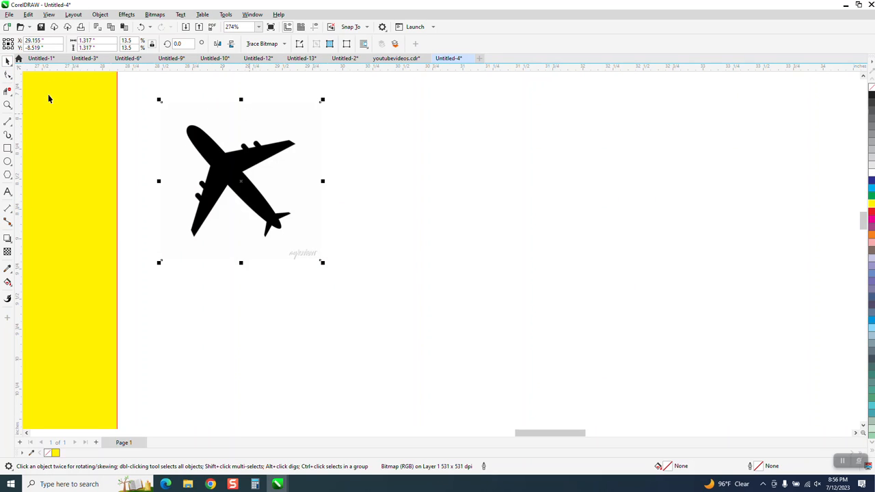
left_click(10, 93)
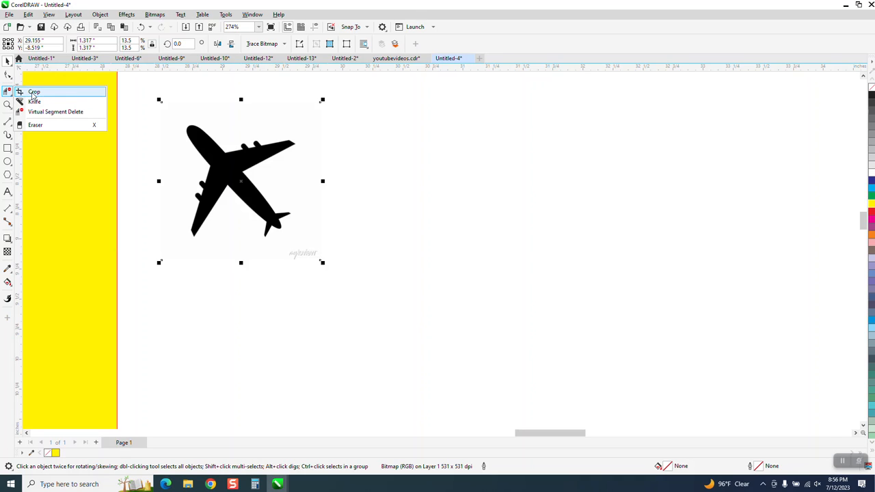
left_click(33, 92)
left_click_drag(178, 120, 305, 245)
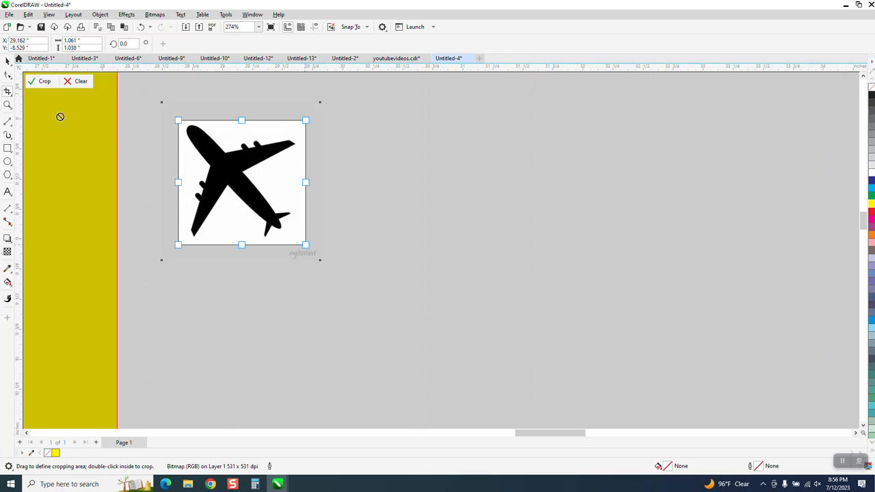
left_click(38, 82)
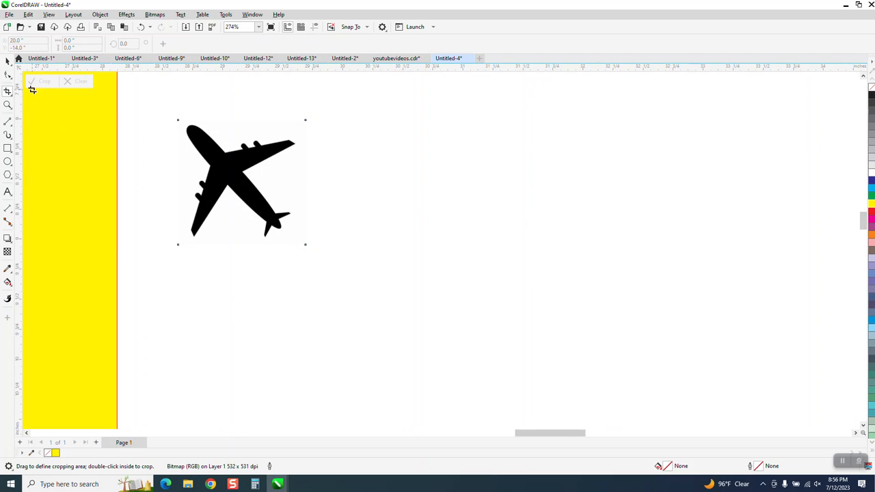
left_click(8, 61)
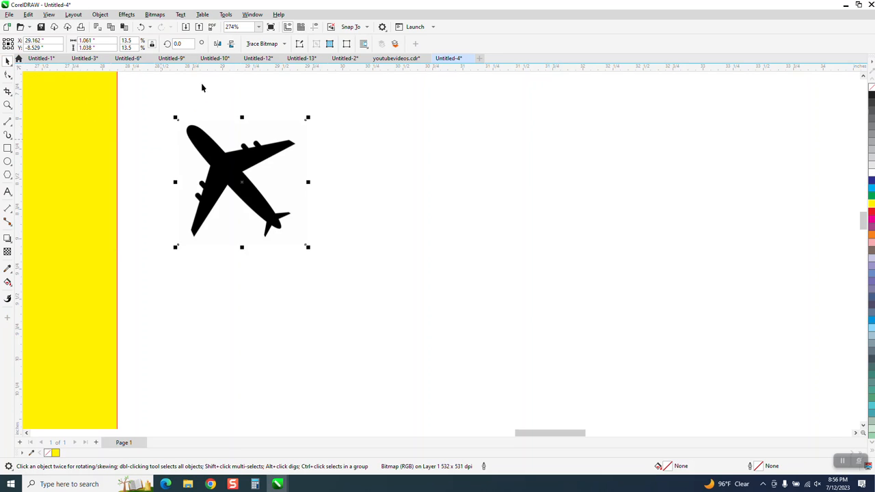
- Trace the cropped airplane bitmap with a Clipart outline trace, keeping the default settings
left_click(284, 44)
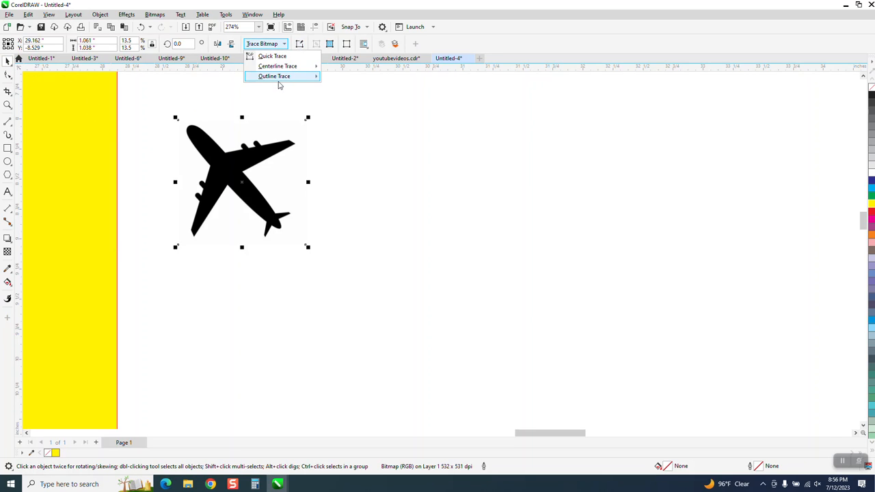
mouse_move(287, 77)
left_click(348, 108)
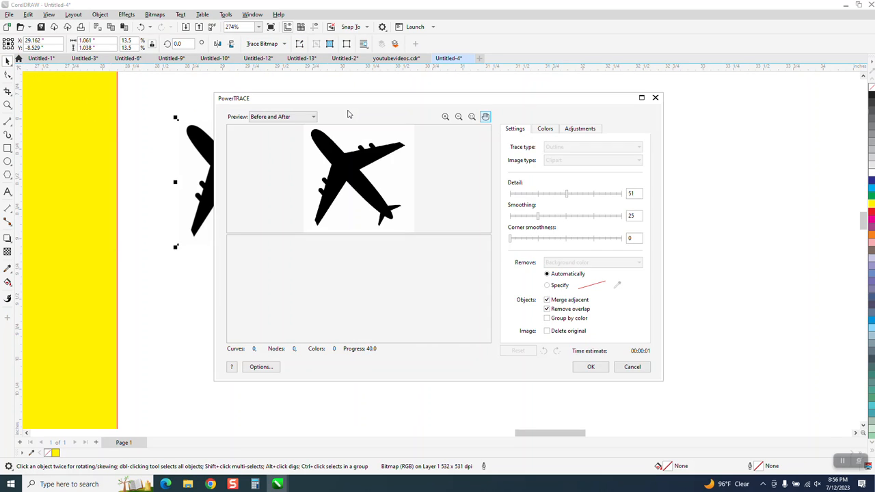
left_click(601, 369)
- Move the traced airplane off its source bitmap and delete the bitmap
mouse_move(273, 197)
left_mouse_down()
mouse_move(416, 185)
mouse_move(218, 141)
left_mouse_up()
scroll(424, 186, "down", 2)
scroll(426, 190, "down", 2)
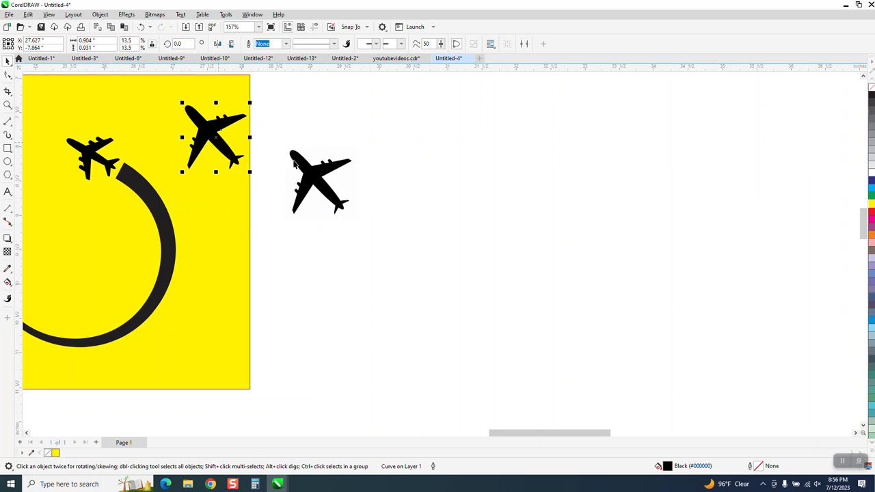
left_click(309, 168)
key("Delete")
- Move the traced airplane to the empty area well to the right of the yellow rectangle
scroll(312, 168, "down", 2)
left_click_drag(226, 146, 442, 171)
scroll(393, 210, "down", 1)
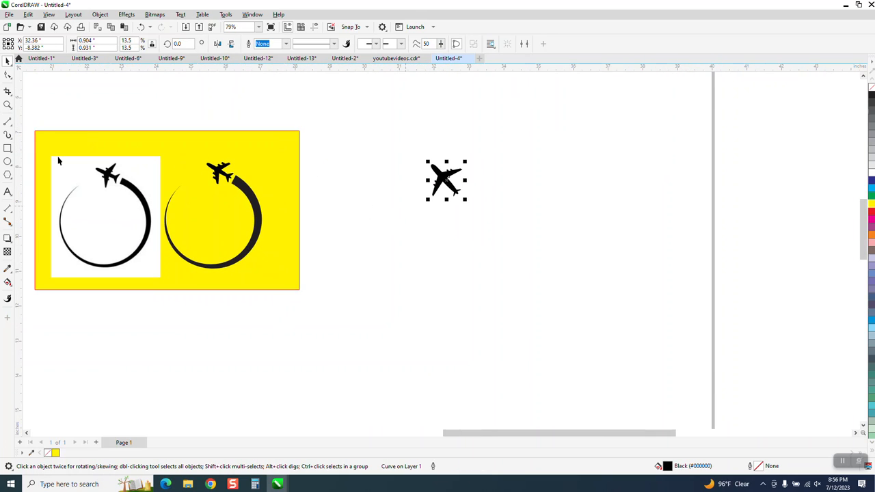
- Draw a circle about 2.52 inches in diameter from the centre of the reference image's ring and position it over the ring
left_click(7, 105)
left_click_drag(86, 225, 203, 272)
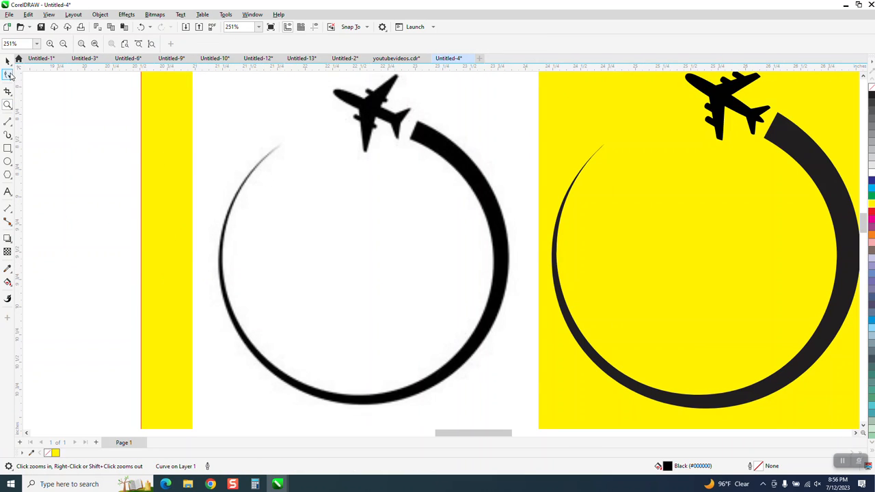
key("space")
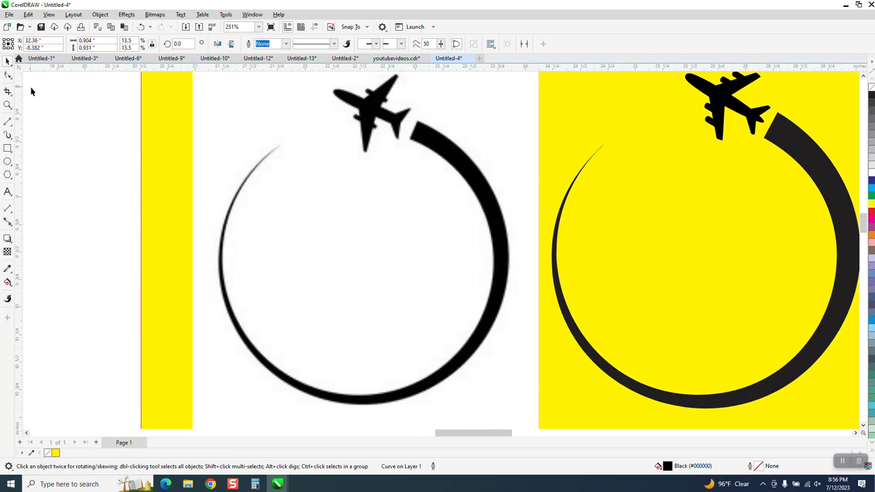
left_click(9, 164)
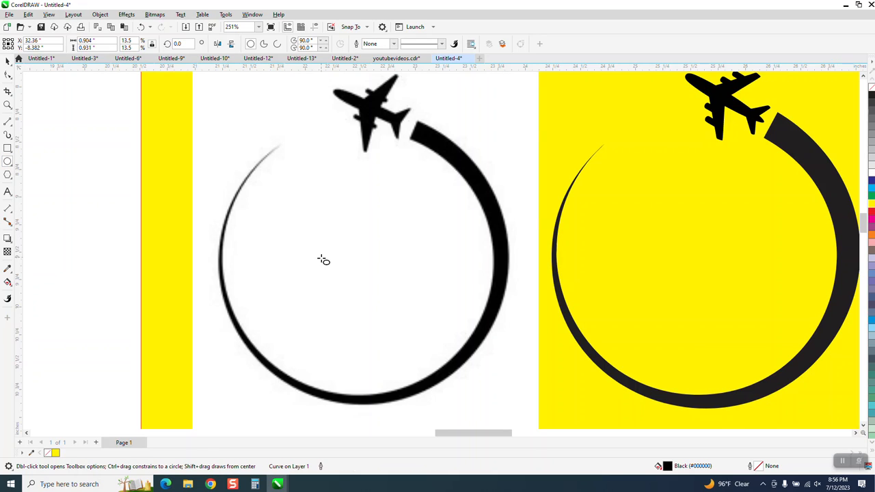
left_click_drag(373, 260, 255, 398)
key("space")
left_click(369, 257)
left_click_drag(366, 265, 363, 258)
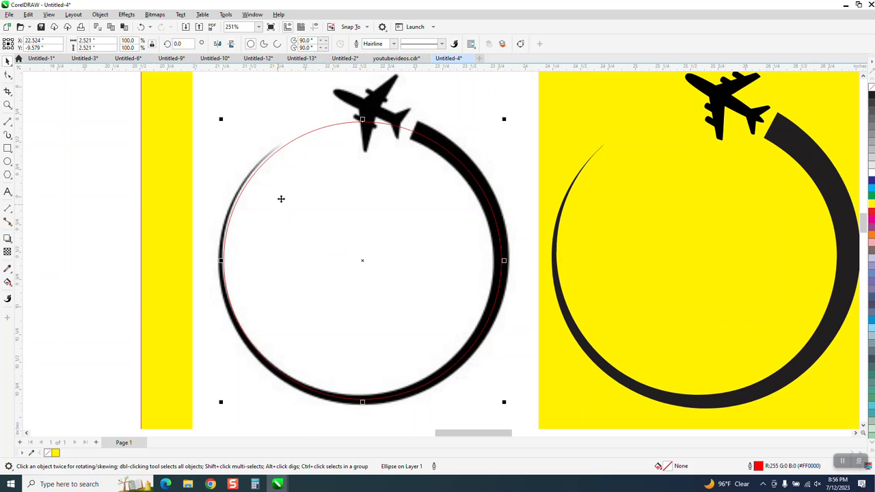
- Draw two short straight lines across the circle, one at each end of the ring's gap beside the airplane
left_click(9, 123)
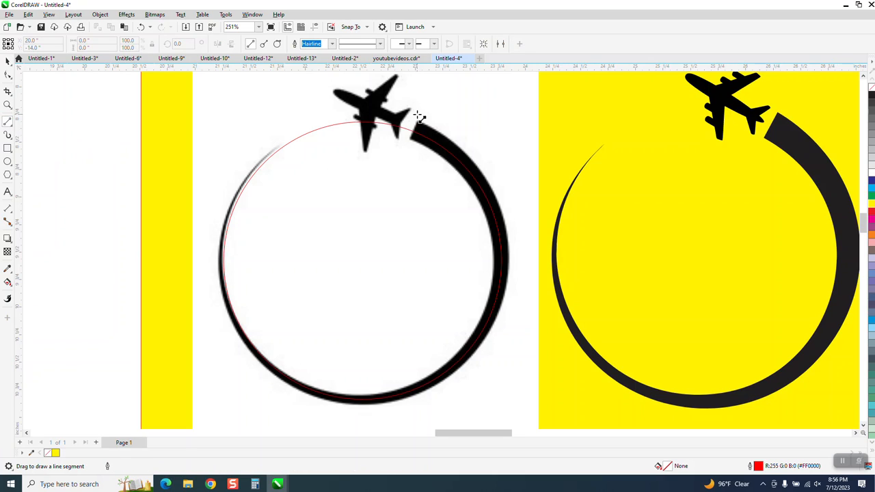
left_click_drag(422, 109, 408, 146)
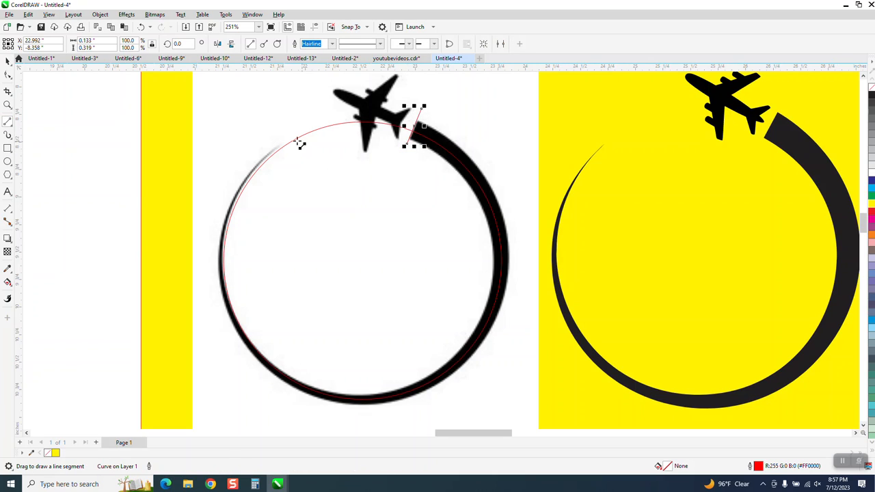
left_click_drag(268, 135, 291, 157)
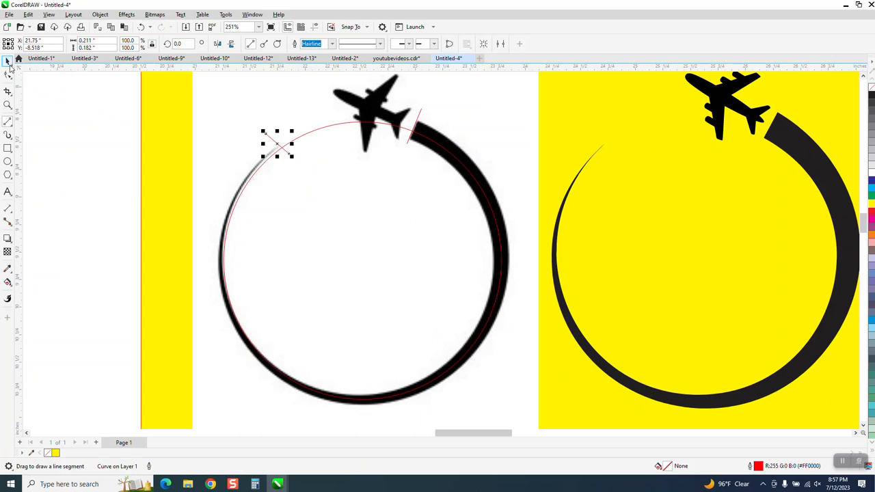
left_click(7, 61)
- Remove the circle's upper arc between the two short lines with Virtual Segment Delete
left_click(12, 98)
left_click(37, 112)
left_click_drag(320, 134, 321, 135)
left_click(7, 61)
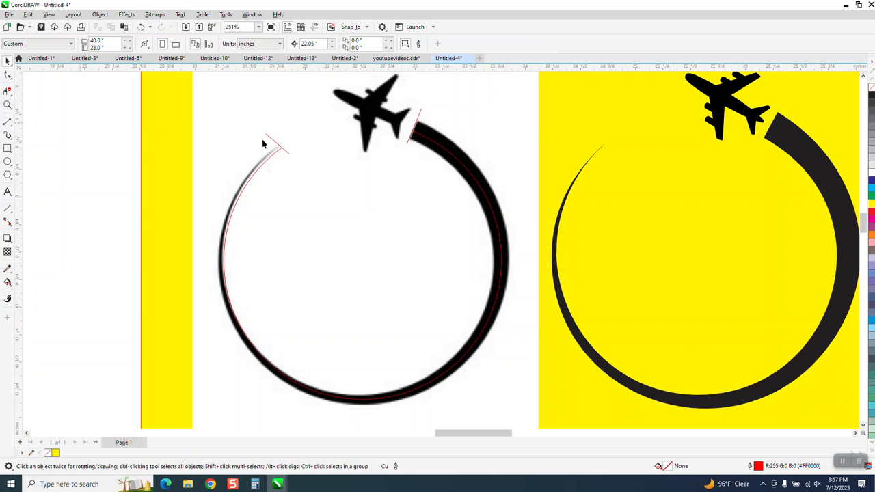
- Delete the two short cutting lines and move the reference bitmap off the yellow rectangle, below the traced airplane
left_click(273, 142)
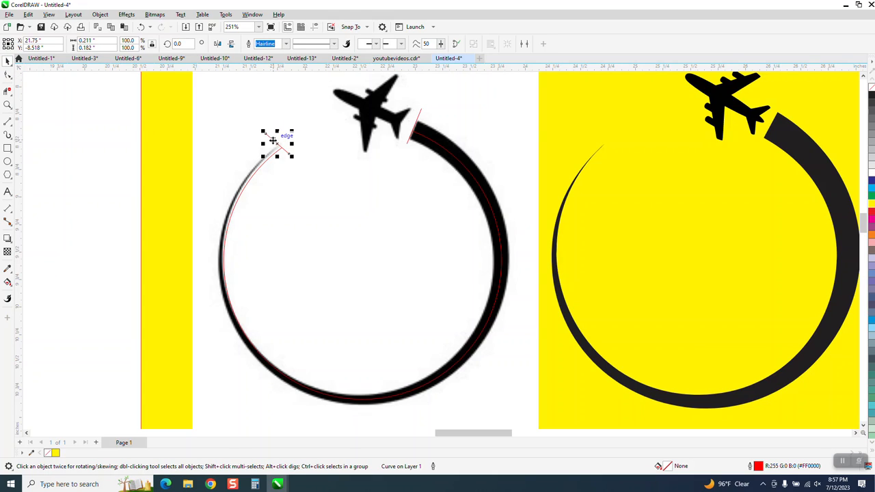
key("Delete")
left_click(418, 120)
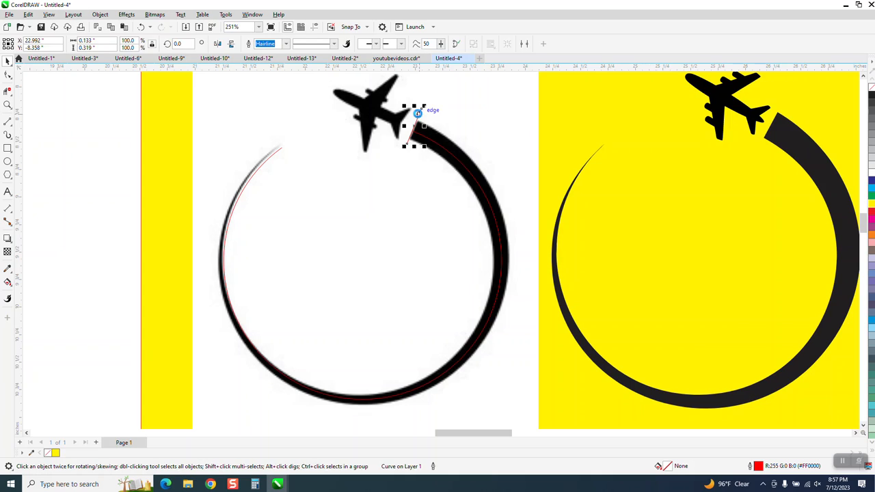
key("Delete")
scroll(396, 137, "down", 5)
left_click_drag(381, 151, 609, 215)
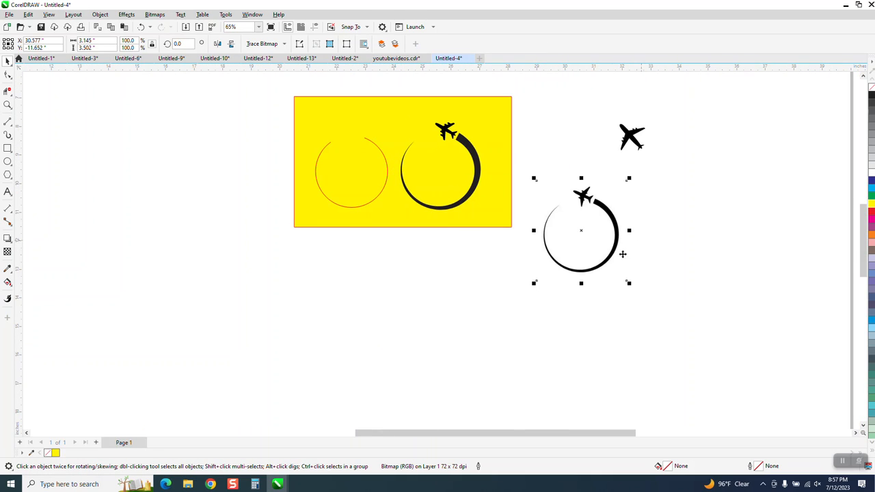
- Apply the last Artistic Media preset stroke, blunt at one end and tapering to a point, to the open circle
left_click(7, 105)
left_click_drag(301, 125, 398, 179)
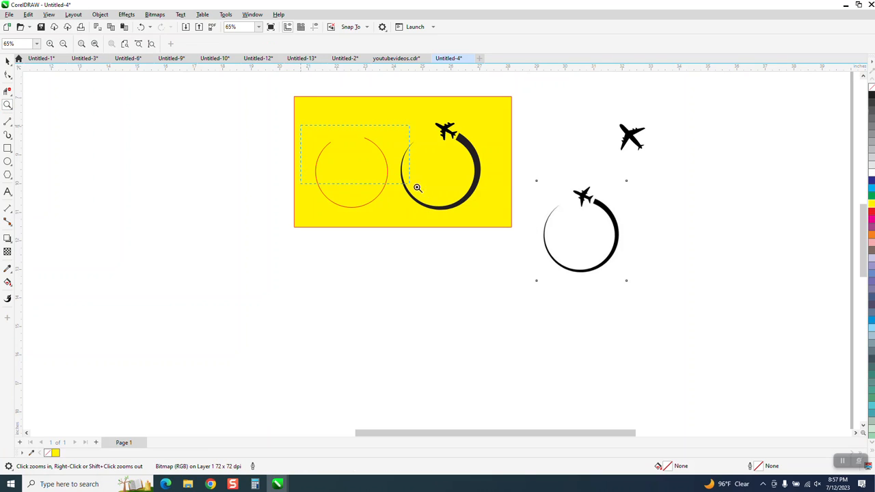
left_click_drag(496, 217, 497, 217)
scroll(465, 195, "down", 2)
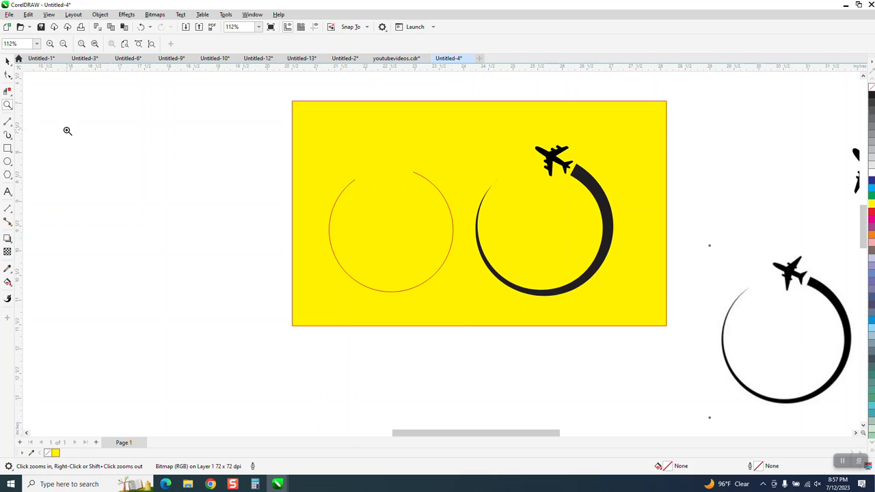
left_click(7, 61)
left_click(10, 139)
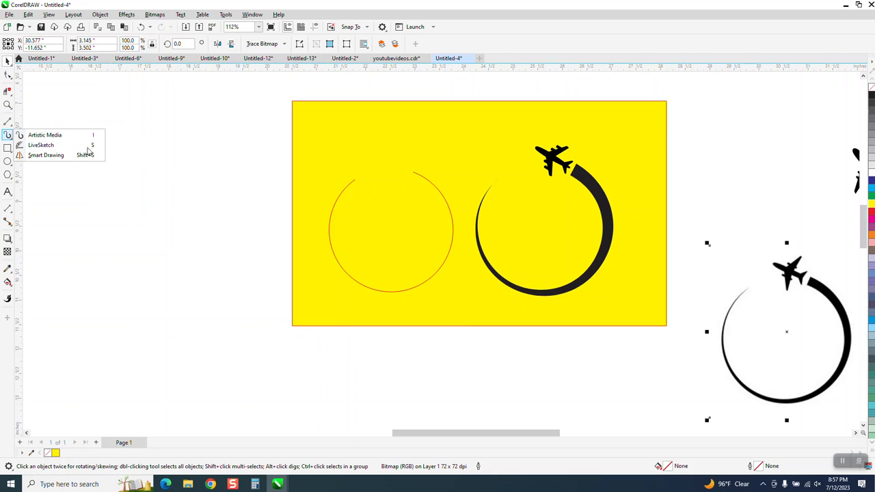
left_click(353, 184)
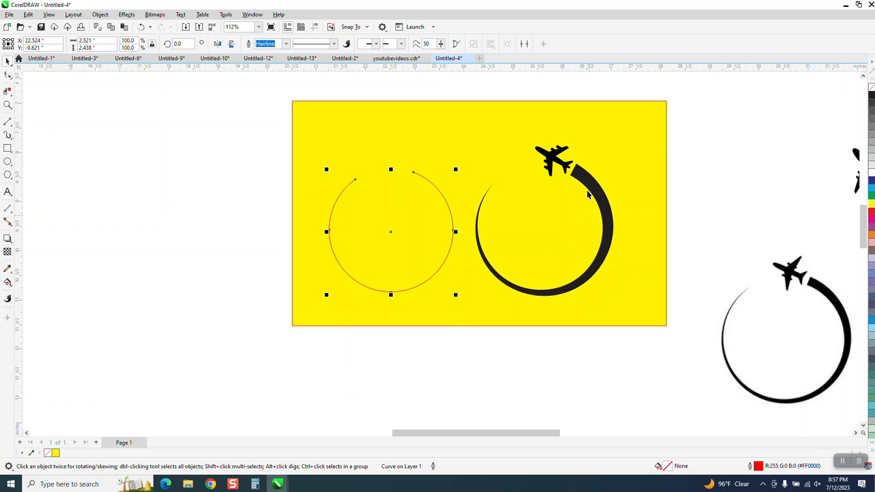
left_click(10, 142)
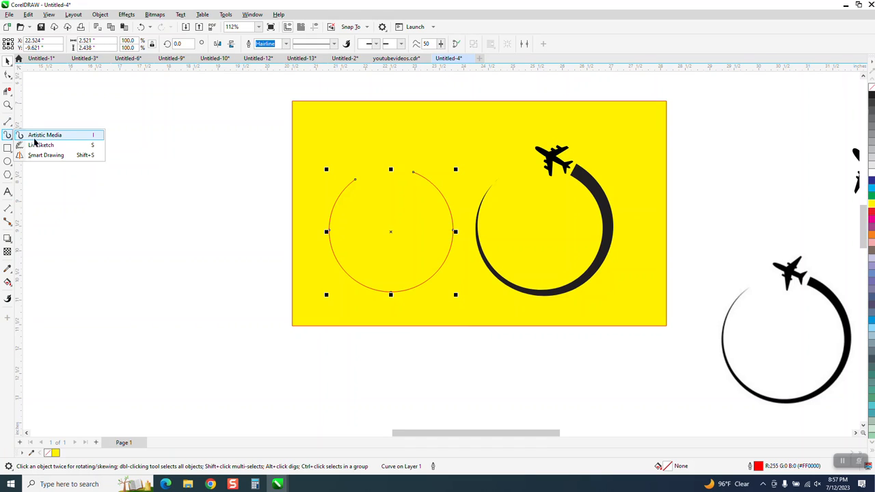
left_click(38, 136)
left_click(122, 43)
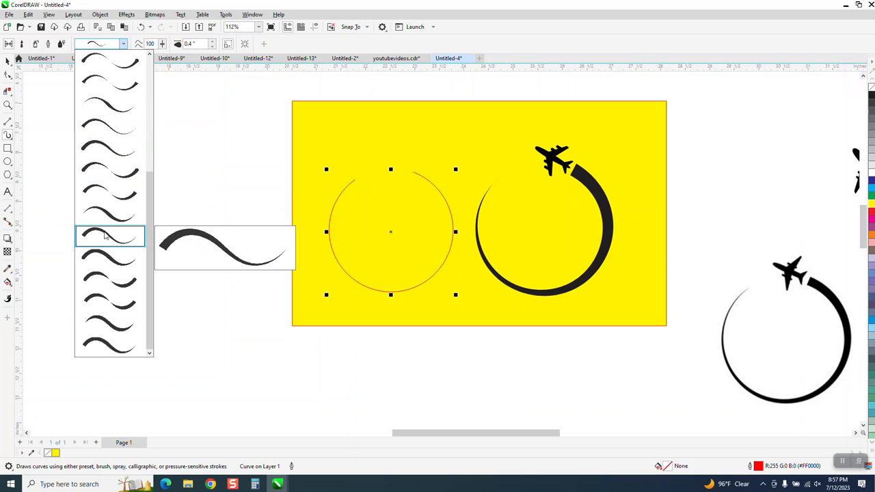
left_click(95, 340)
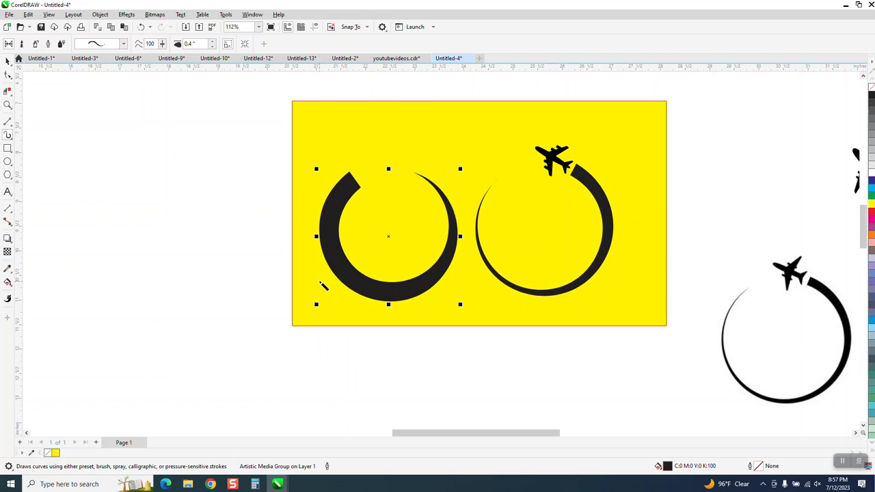
- Set the artistic media stroke width to 0.2 inches
double_click(190, 44)
left_click_drag(190, 45, 183, 44)
type(".2")
key("Return")
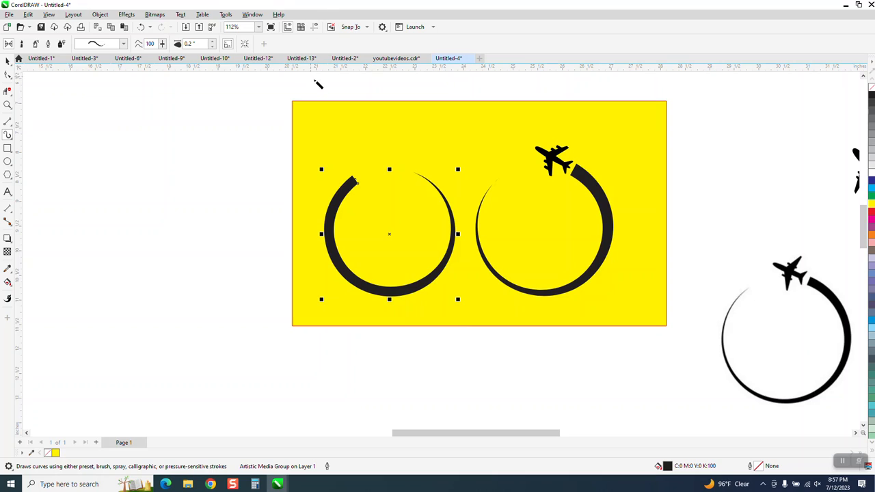
- Break apart the left trail's artistic media group and flip the separated trail horizontally
left_click(8, 62)
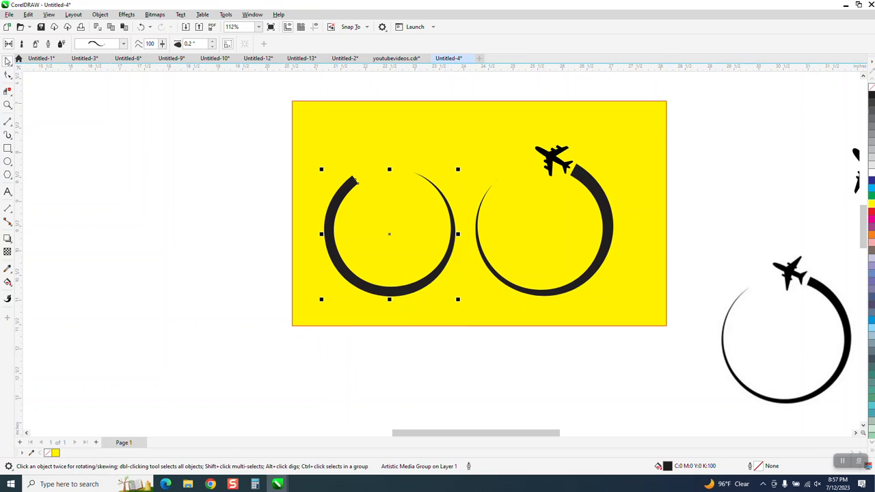
left_click(100, 14)
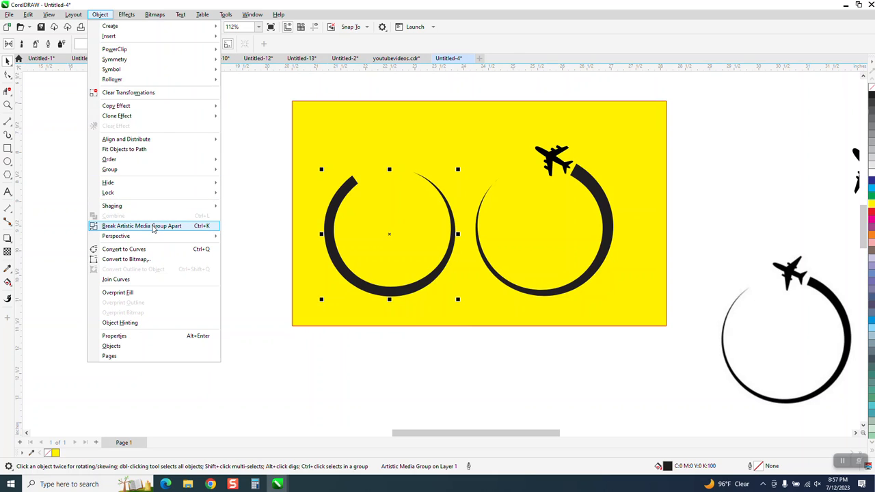
left_click(152, 227)
left_click_drag(331, 228, 234, 231)
left_click(336, 203)
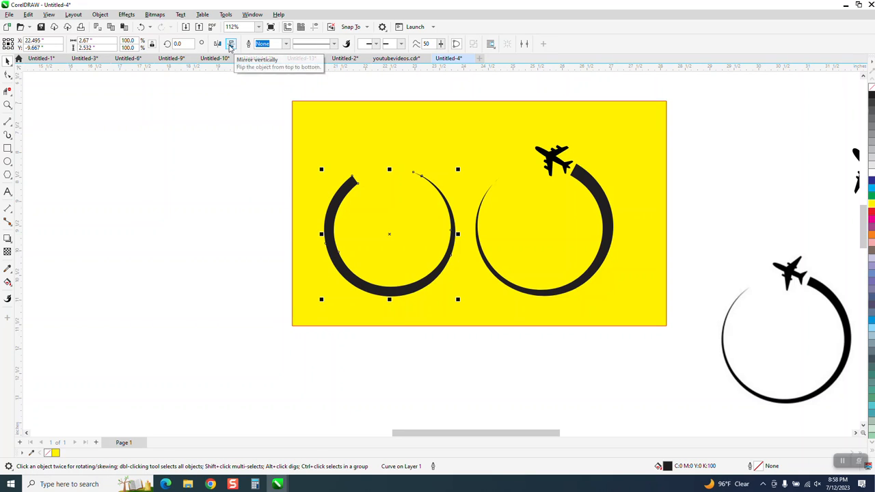
left_click(231, 44)
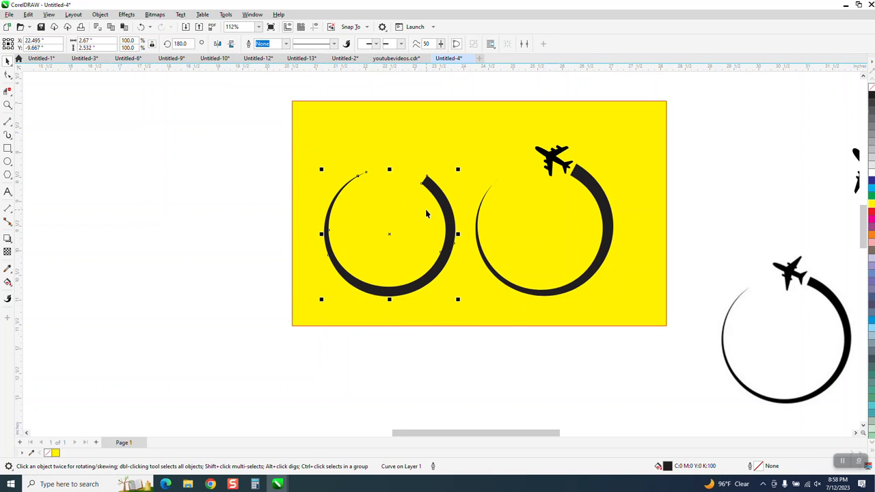
- Move the traced airplane onto the yellow rectangle above the left trail and scale it down to fit beside the trail's thick end
scroll(369, 212, "down", 2)
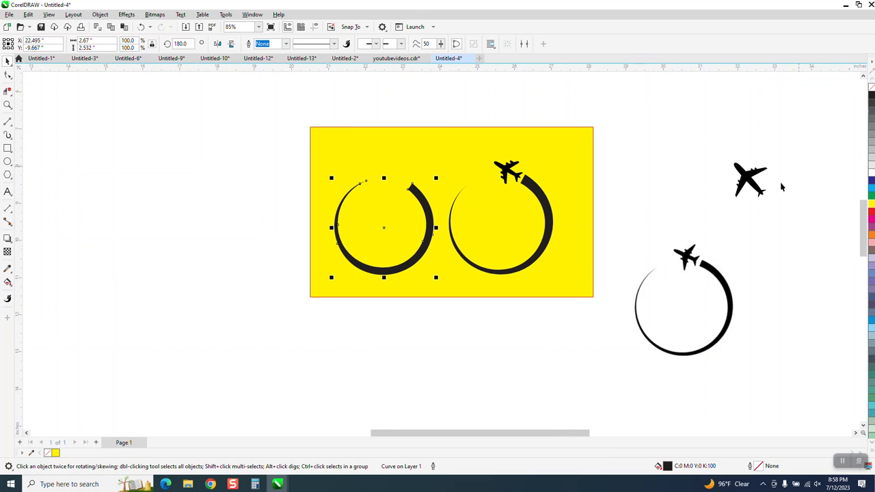
left_click_drag(750, 182, 391, 162)
left_click(7, 105)
left_click_drag(354, 128, 508, 238)
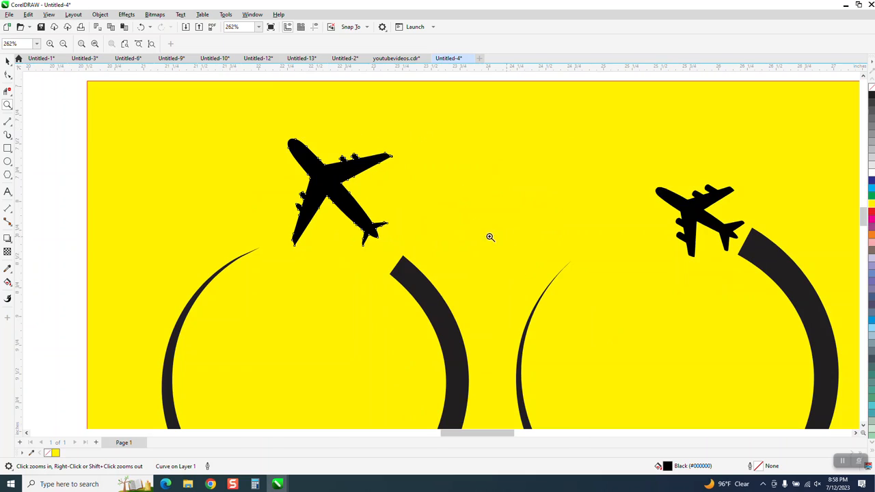
left_click(8, 61)
left_click_drag(395, 136, 344, 186)
left_click_drag(325, 218, 373, 238)
- Rotate the small airplane about 10 degrees and place its tail just beyond the thick end of the left trail
left_click(372, 236)
left_click_drag(397, 203, 396, 198)
left_click(369, 233)
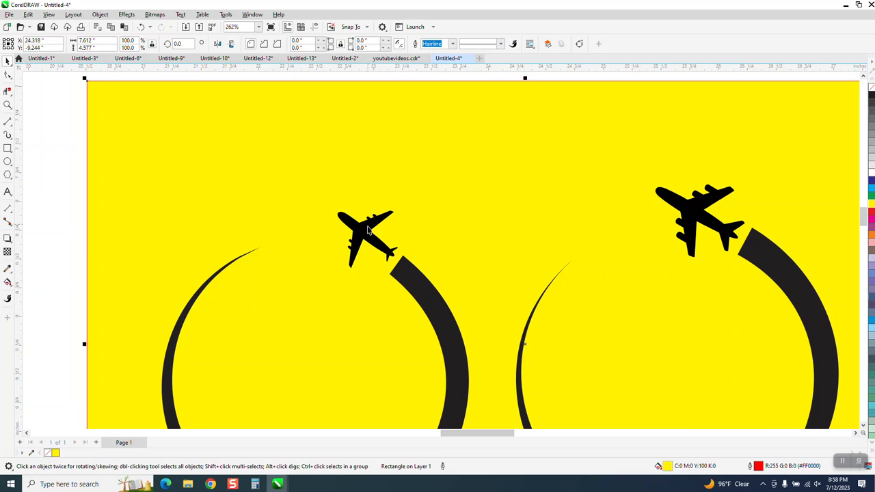
left_click_drag(369, 233, 368, 241)
scroll(257, 201, "down", 2)
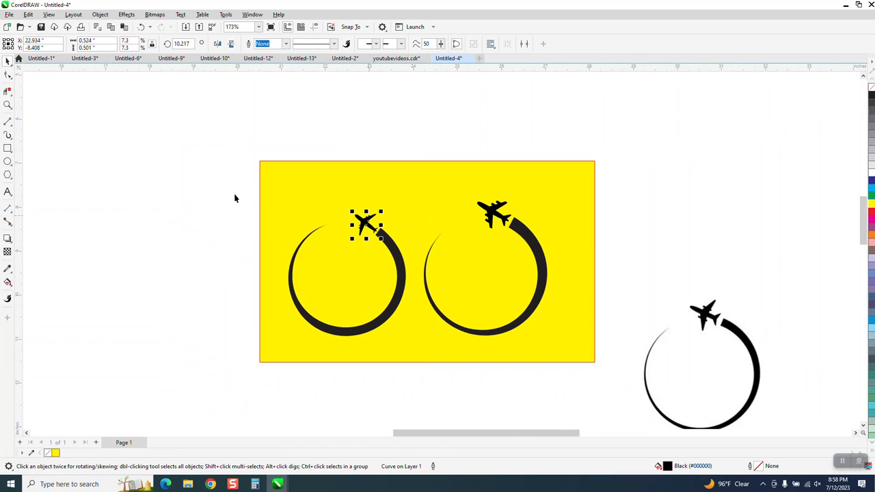
left_click(230, 207)
- Draw a circle about 3.3 inches wide beside the yellow rectangle and turn it into an arc from 0 to 270 degrees
scroll(239, 197, "down", 1)
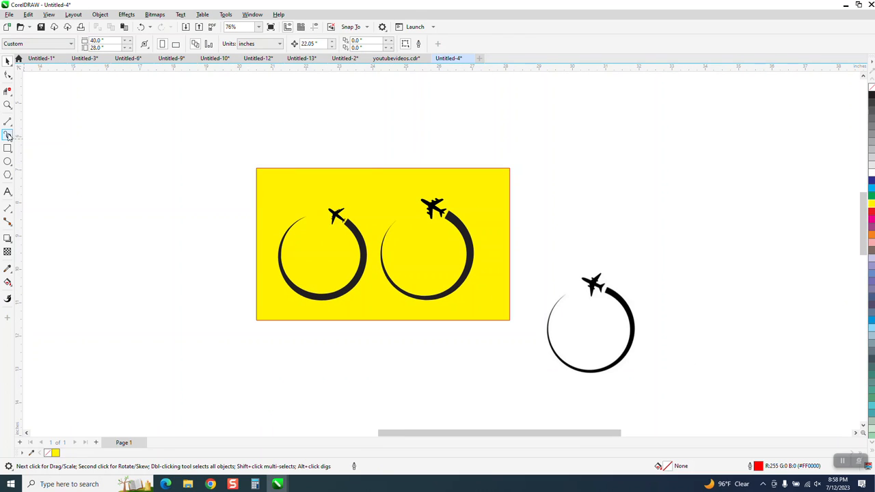
mouse_move(226, 194)
left_mouse_down()
mouse_move(143, 274)
mouse_move(129, 306)
mouse_move(114, 307)
left_mouse_up()
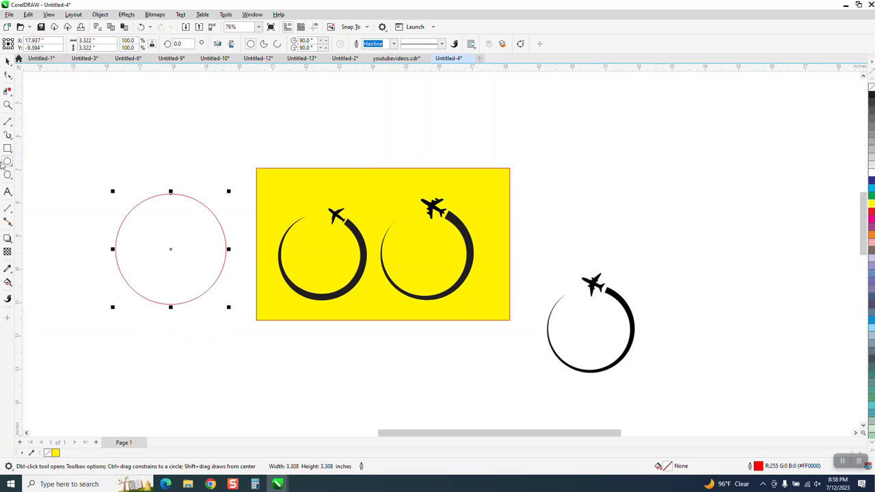
left_click(278, 45)
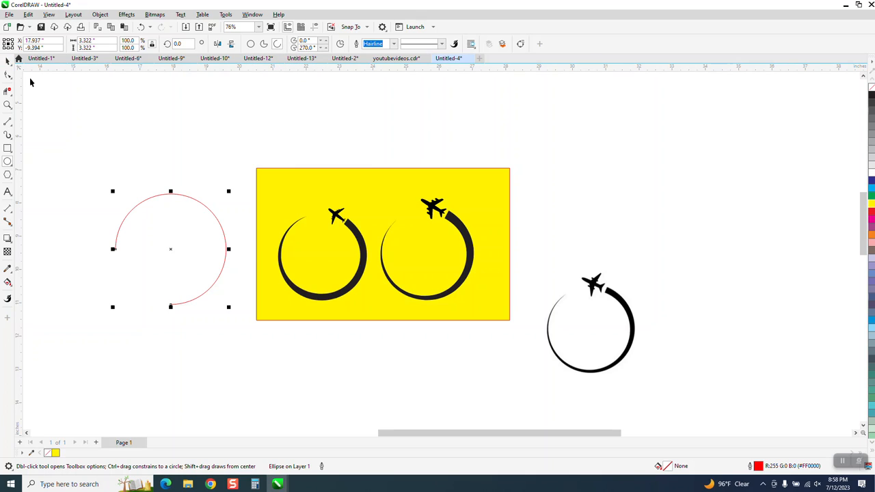
- Rotate the arc to about 255 degrees so its opening faces the upper left
left_click(172, 247)
left_click(231, 194)
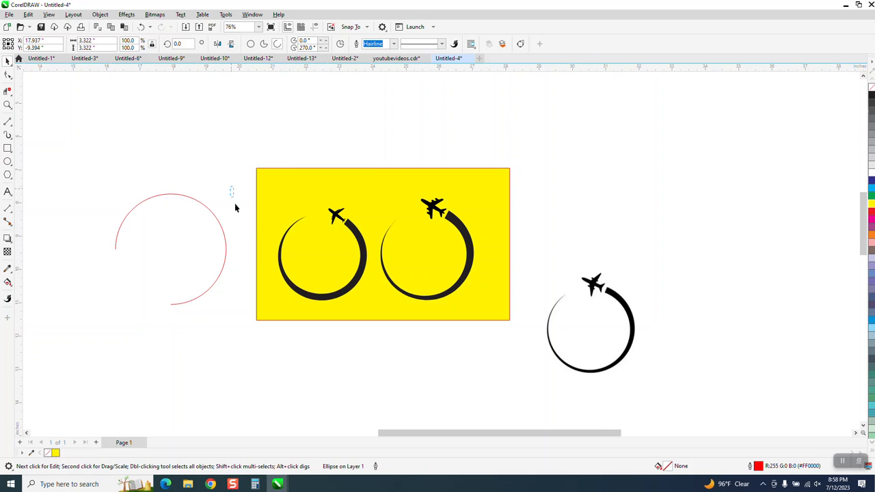
left_click_drag(219, 316, 218, 273)
left_click(219, 273)
left_click_drag(228, 191, 198, 297)
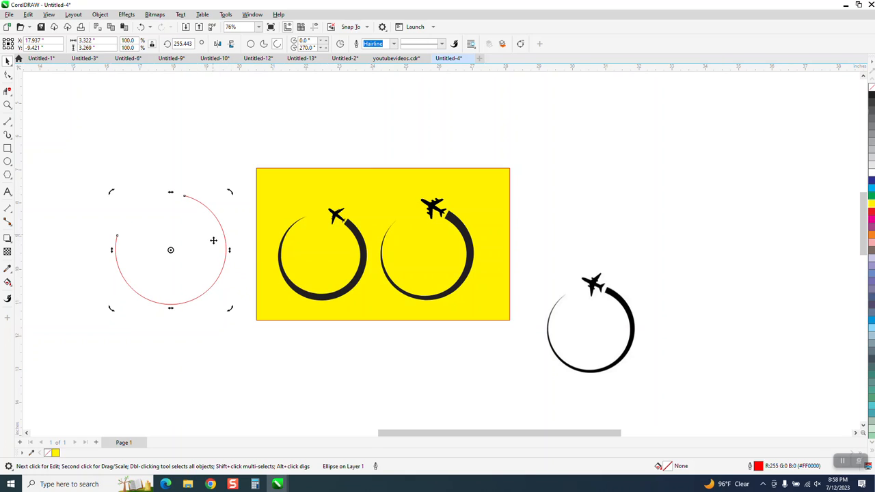
- Apply an Artistic Media preset stroke with one rounded end tapering to a point to the rotated arc
left_click(11, 142)
left_click(35, 135)
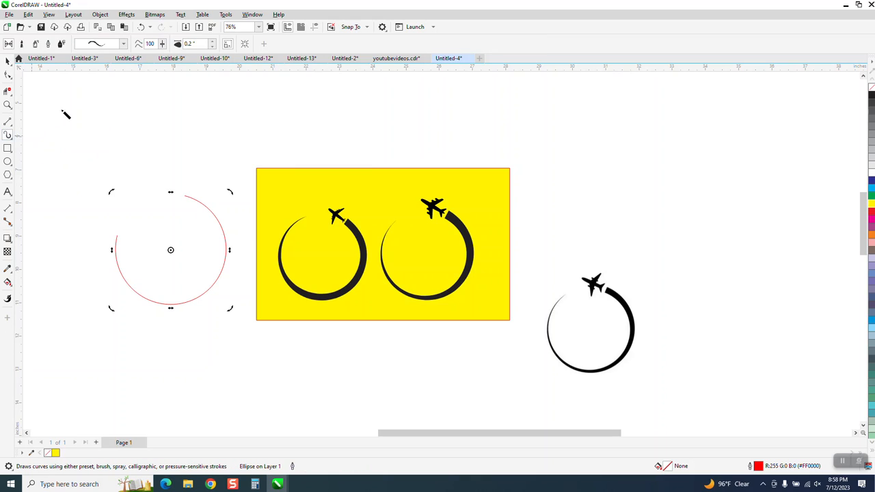
left_click(123, 44)
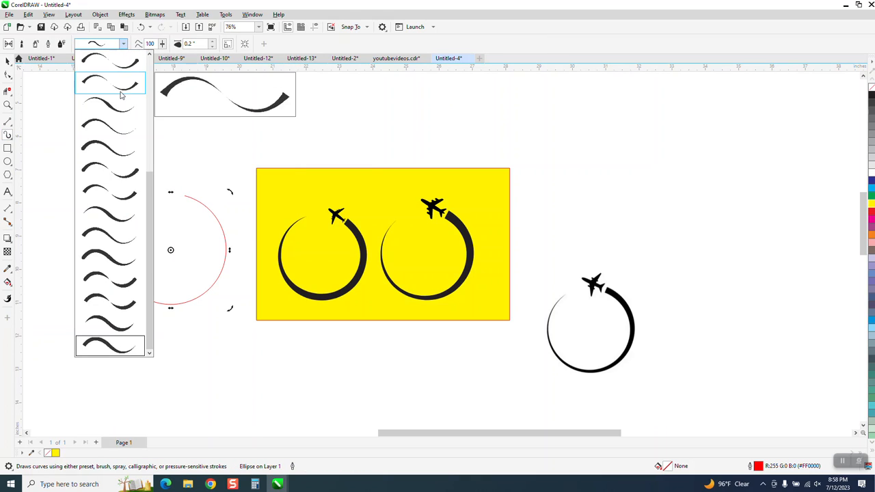
left_click(112, 144)
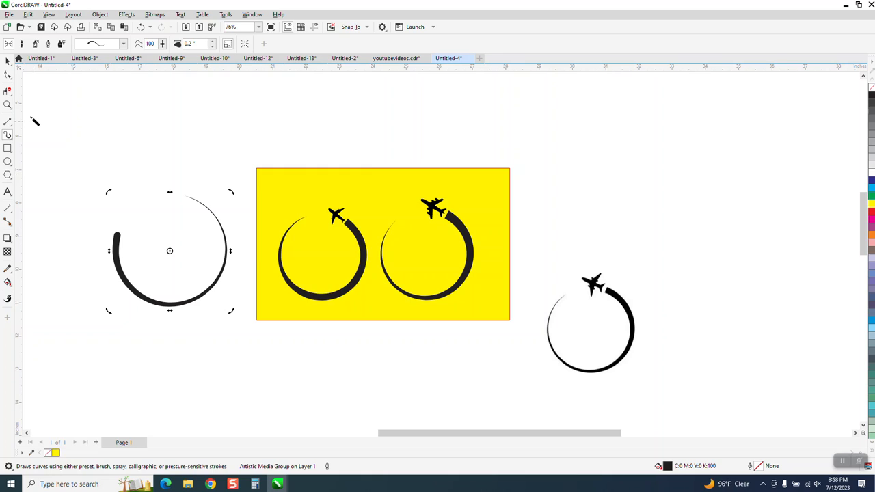
- Break apart the new arc's artistic media group and separate the original path from the stroke shape
left_click(7, 105)
left_click_drag(290, 328, 291, 328)
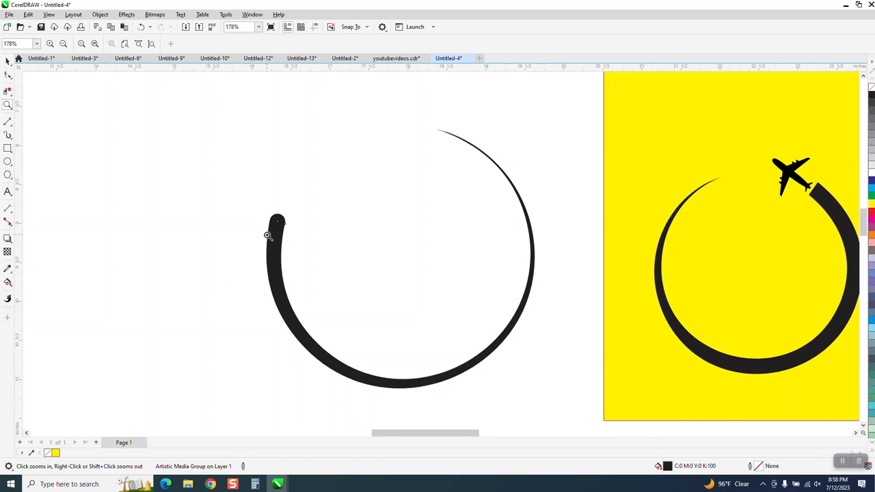
left_click(8, 60)
scroll(305, 172, "down", 2)
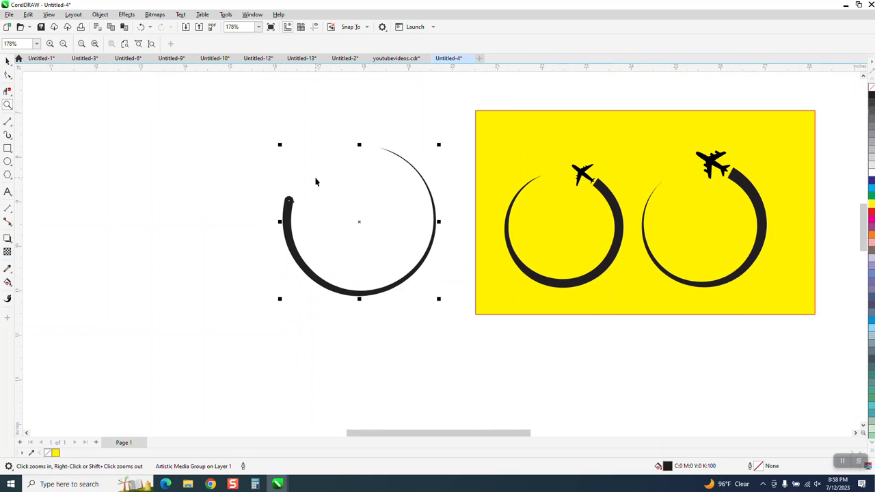
left_click(99, 15)
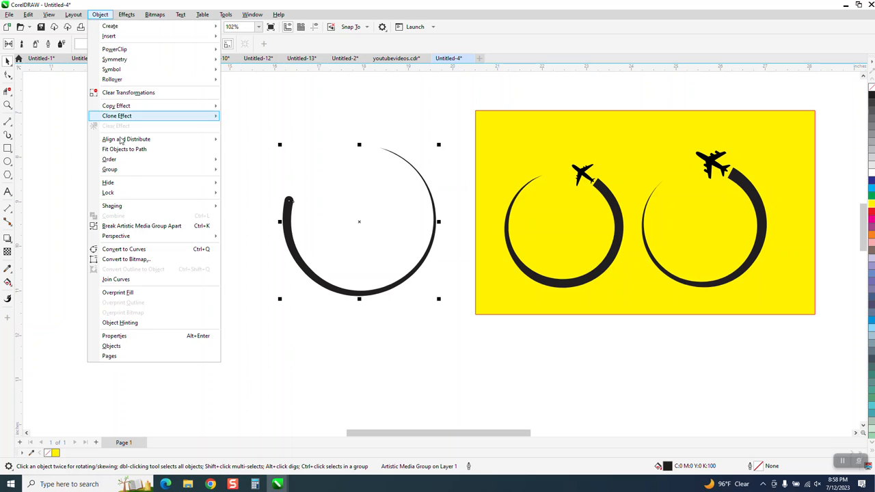
left_click(146, 223)
left_click(146, 223)
left_click_drag(287, 229, 140, 229)
- Remove the fill of the separated stroke shape and give it a black hairline outline
left_click(288, 231)
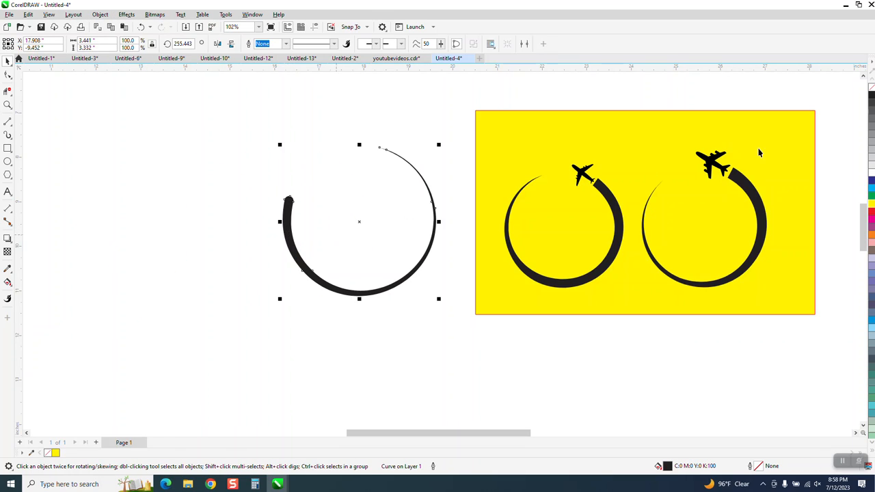
left_click(872, 89)
right_click(872, 97)
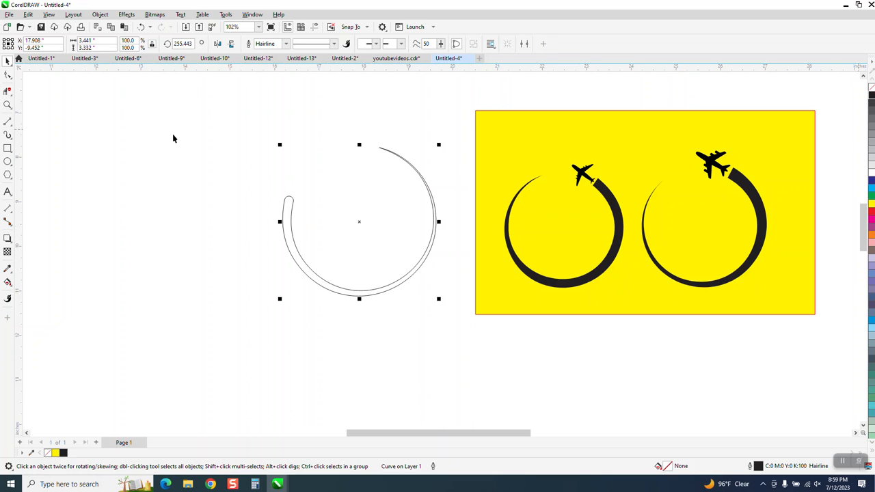
- Draw a straight line across the base of the stroke's rounded end, joining its two side nodes
key("z")
left_click_drag(246, 171, 348, 232)
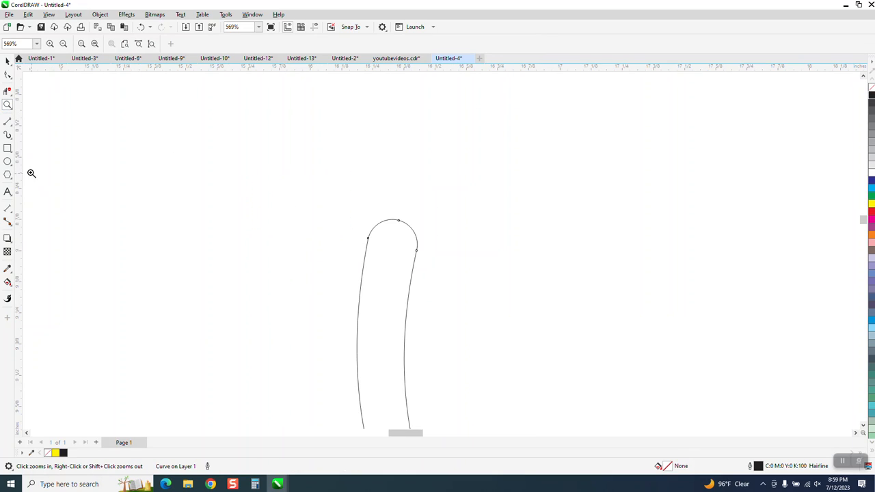
left_click(11, 127)
left_click_drag(416, 251, 368, 238)
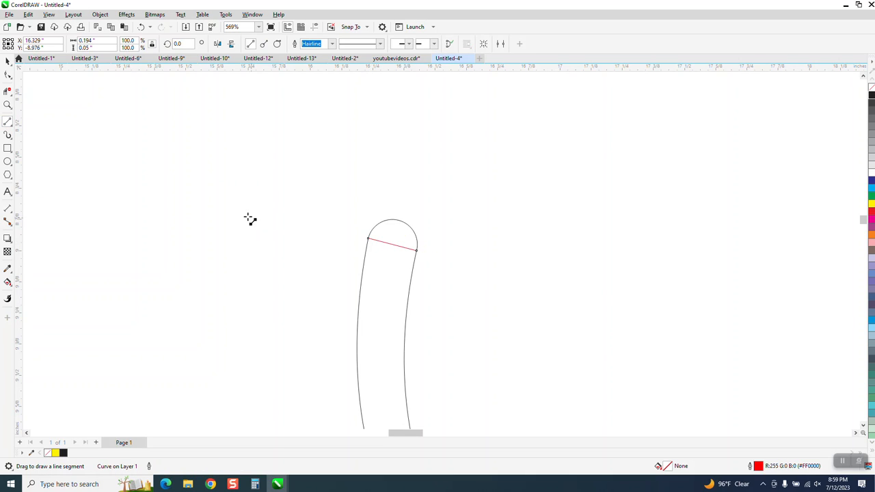
- Fill the tapered region below the cutting line with black using Smart Fill, leaving out the rounded cap
scroll(180, 181, "down", 4)
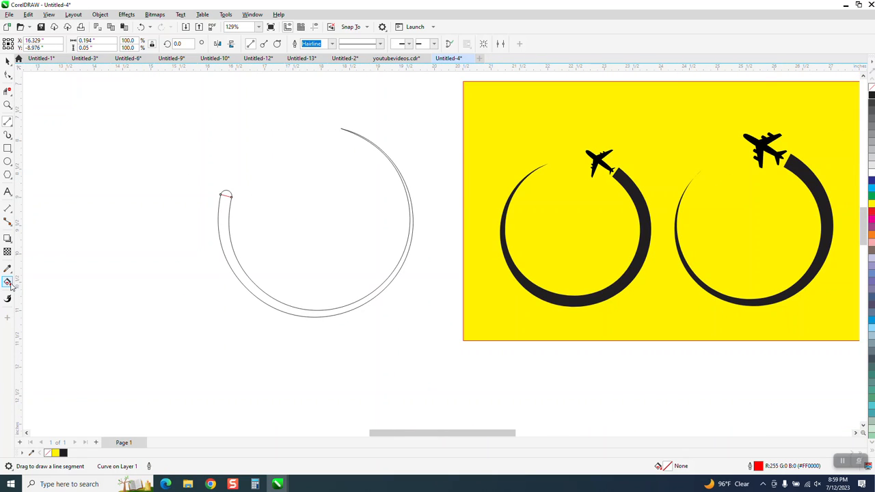
left_click(9, 282)
left_click(11, 287)
left_click(38, 293)
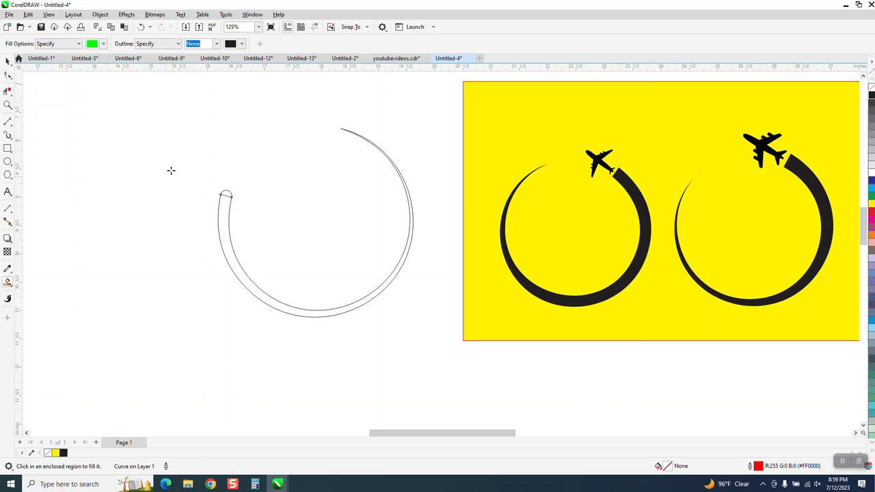
left_click(103, 44)
left_click(98, 91)
left_click(226, 248)
left_click(226, 248)
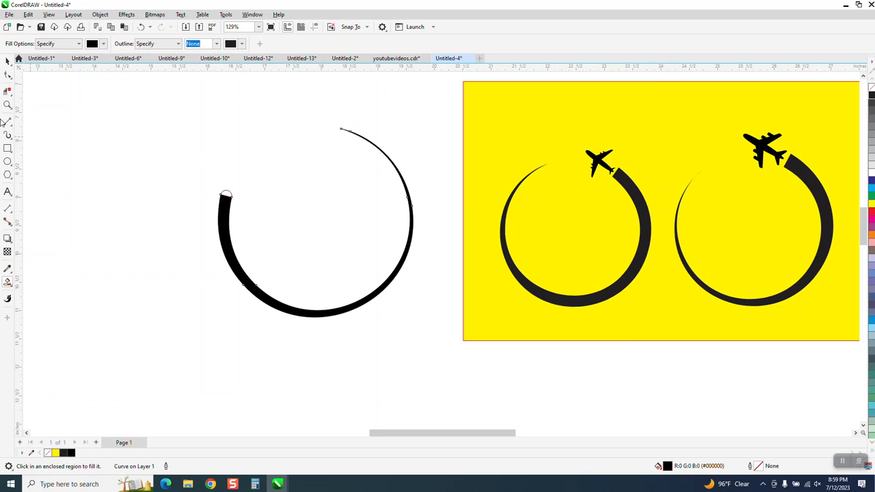
- Move the black filled trail off the outlined stroke, down and to its right
left_click(8, 62)
scroll(246, 193, "down", 4)
left_click_drag(286, 209, 350, 302)
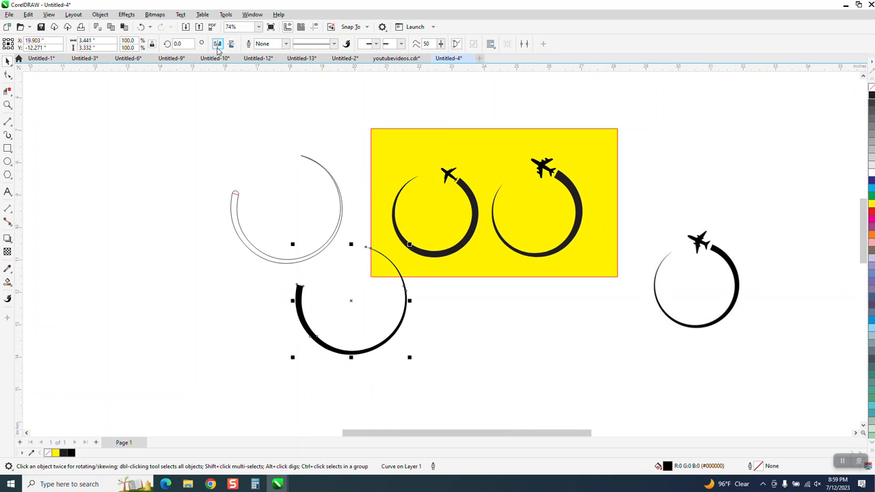
- Try mirroring the black trail horizontally and vertically, and keep only the vertical flip
left_click(218, 46)
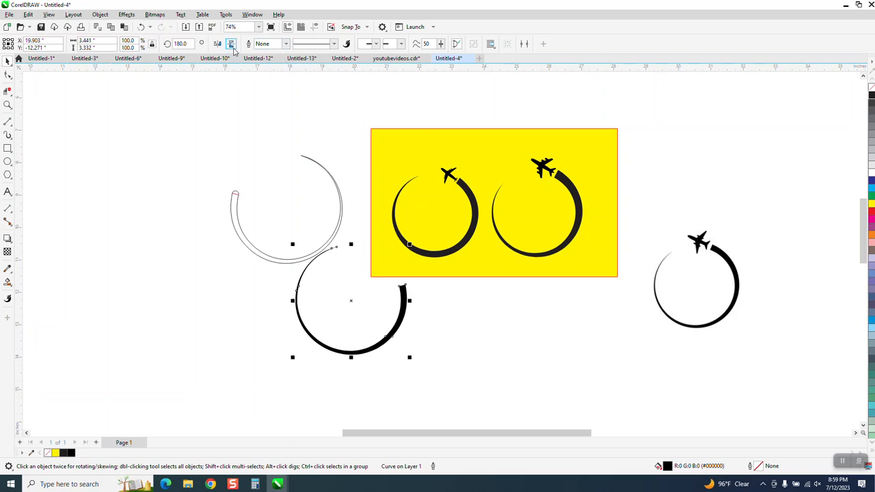
left_click(232, 45)
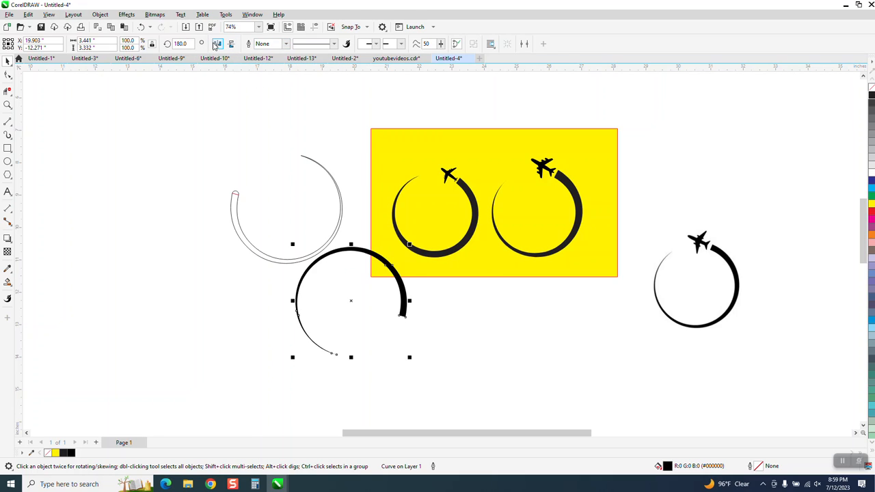
left_click(217, 44)
- Rotate the black trail to about 238 degrees so its thick end sits at the upper right and its tip at the upper left
left_click(378, 274)
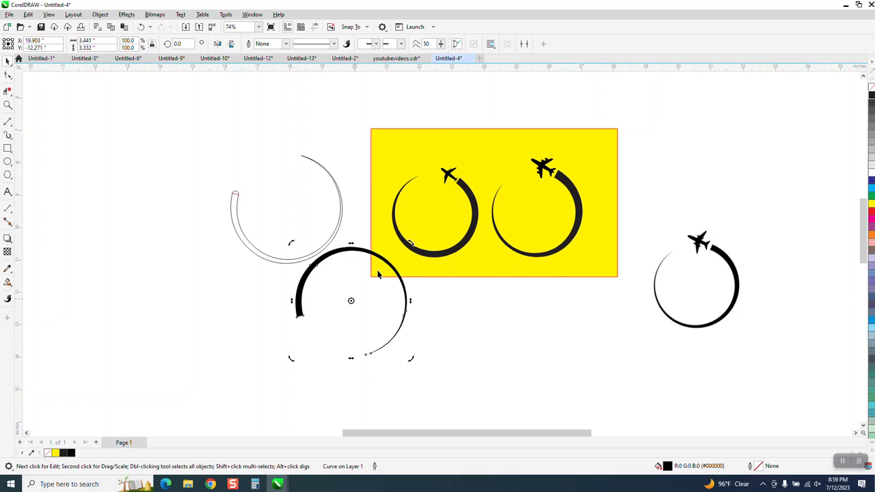
left_click_drag(413, 245, 409, 359)
left_click_drag(408, 247, 526, 273)
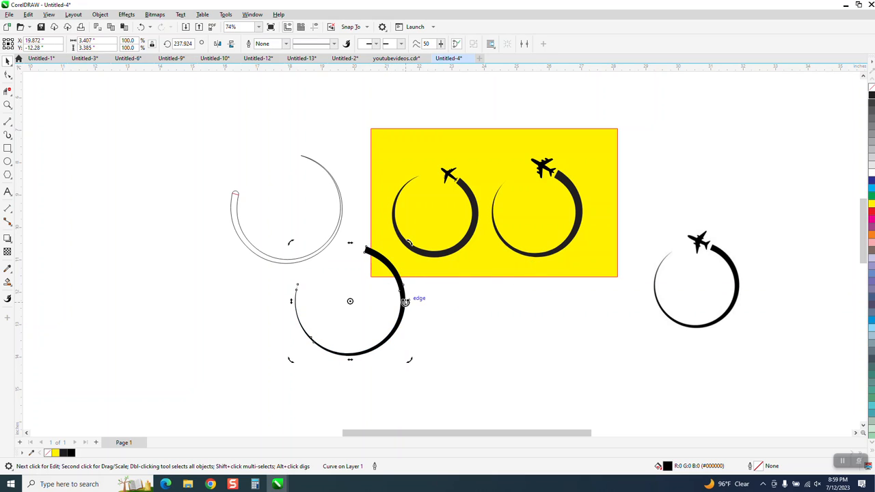
- Compare the tapered tip of the new black trail with the tip of the trail in the reference bitmap
left_click(8, 105)
left_click_drag(277, 263, 330, 309)
scroll(336, 279, "down", 3)
left_click_drag(354, 239, 407, 319)
scroll(240, 251, "down", 10)
left_click_drag(435, 225, 461, 246)
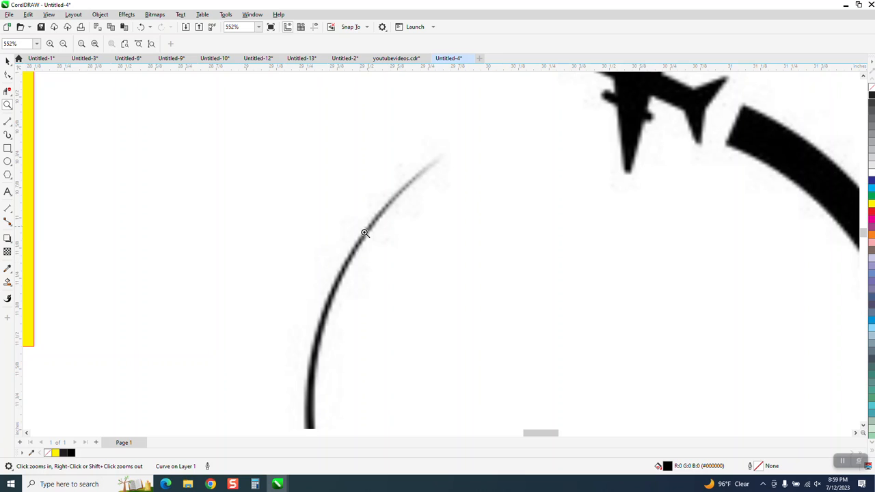
scroll(364, 232, "down", 2)
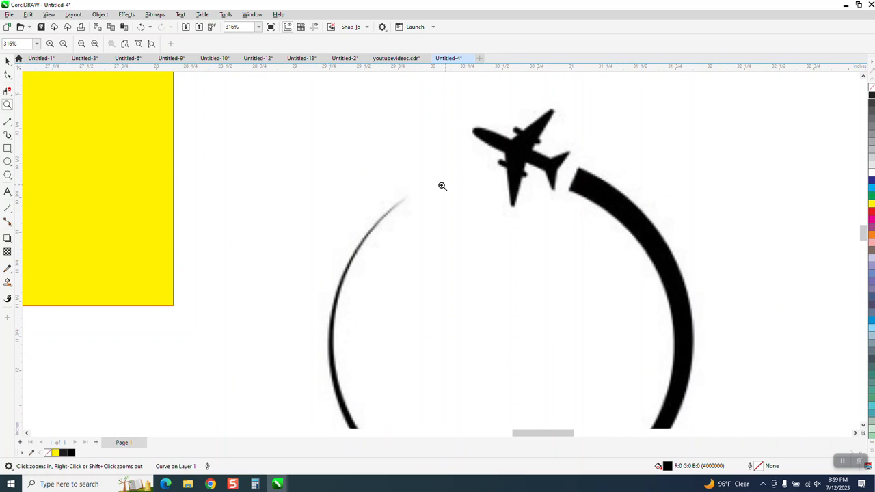
scroll(294, 156, "down", 1)
scroll(413, 224, "up", 3)
scroll(412, 221, "down", 4)
scroll(410, 223, "down", 4)
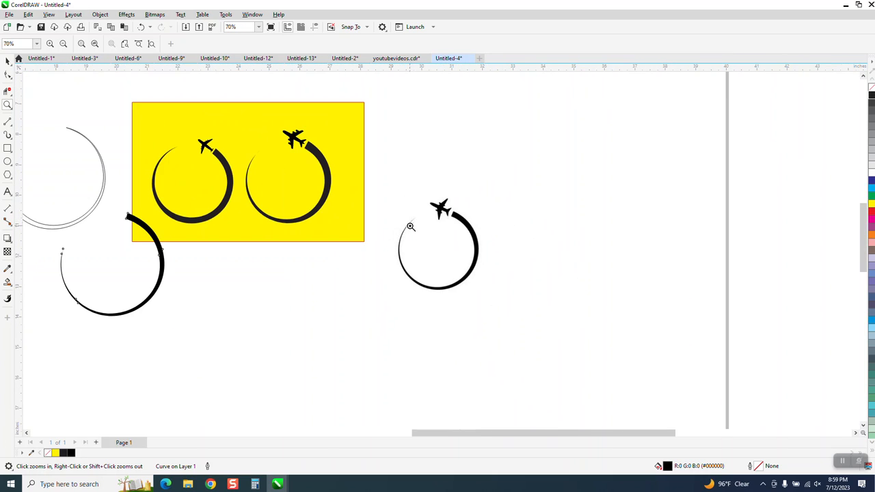